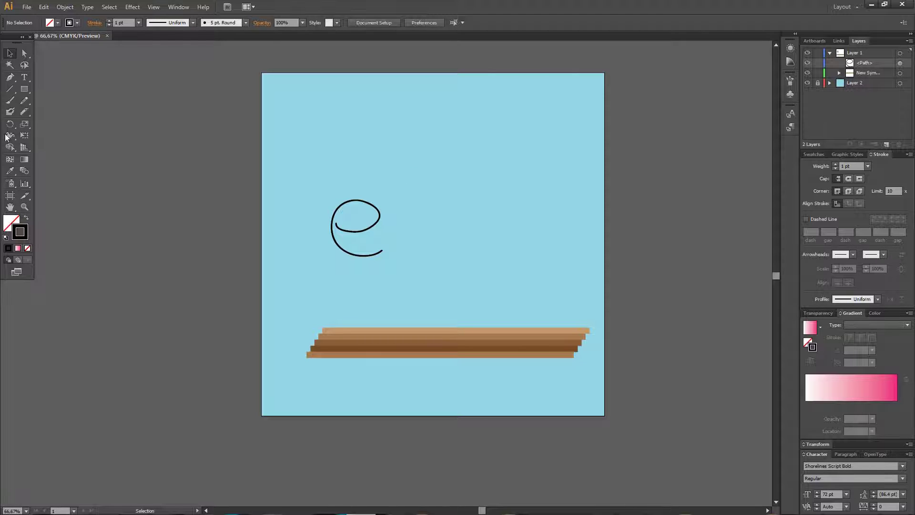
Paint a freehand lowercase "a" beside the "e" with the Paintbrush, redoing the first attempt
click(348, 232)
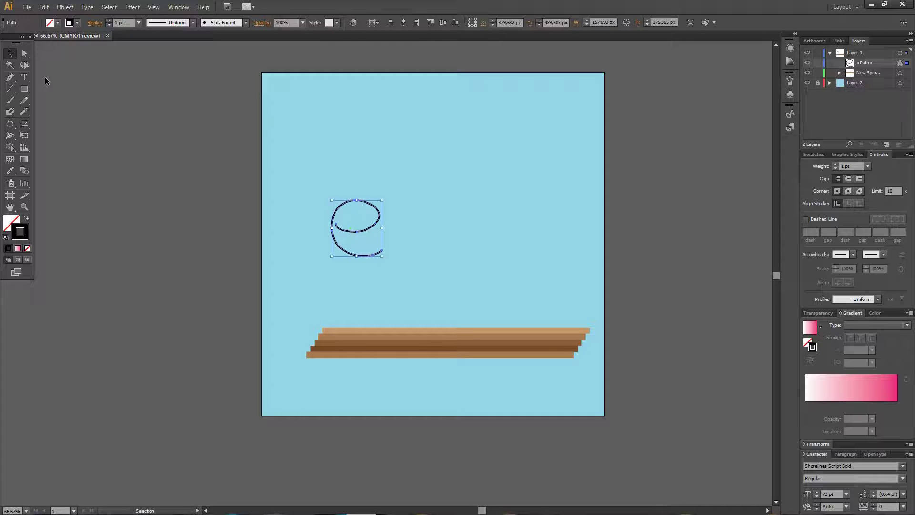
click(10, 101)
mouse_move(480, 216)
mouse_down()
mouse_move(466, 209)
mouse_move(444, 260)
mouse_move(489, 222)
mouse_move(494, 246)
mouse_up()
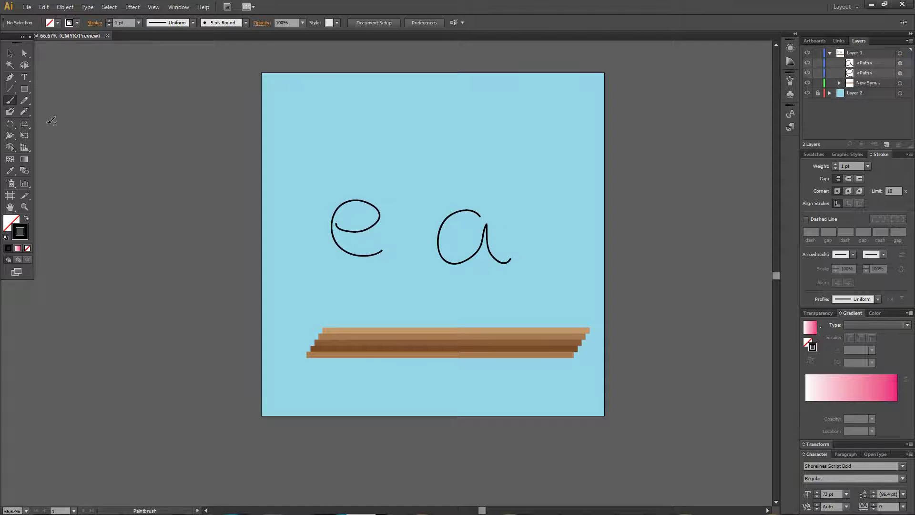
key(ctrl+z)
mouse_move(479, 213)
mouse_down()
mouse_move(437, 228)
mouse_move(438, 260)
mouse_move(467, 251)
mouse_move(480, 232)
mouse_move(484, 254)
mouse_move(509, 251)
mouse_up()
key(ctrl+shift+a)
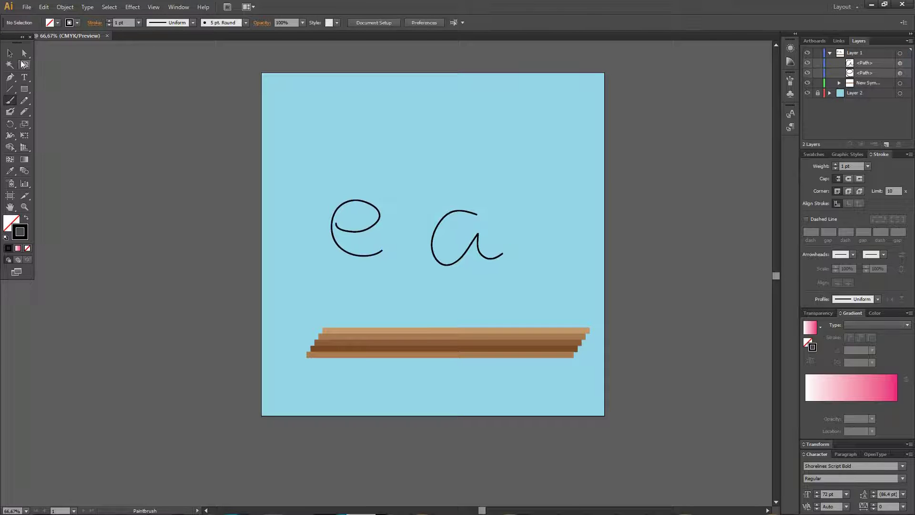
click(9, 53)
Paint a wavy, roughly vertical line beside the "a" with the Paintbrush
key(ctrl+minus)
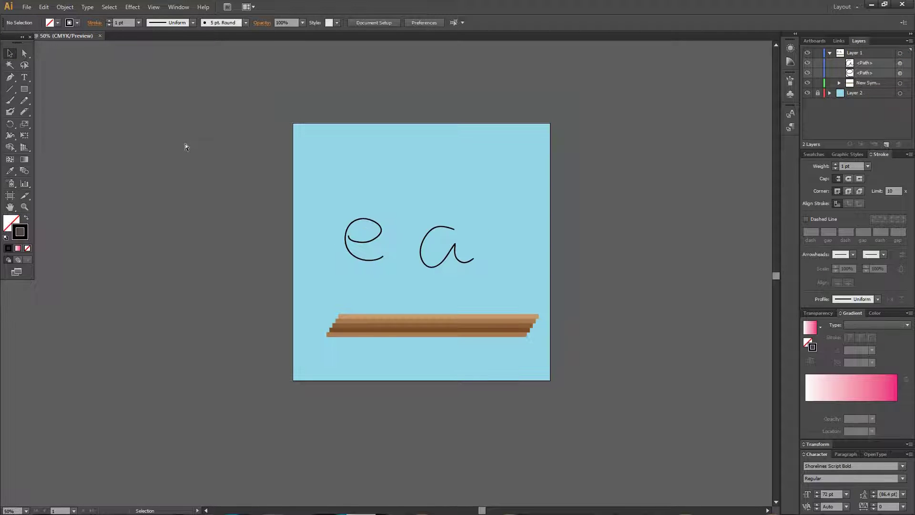
key(ctrl+plus)
key(ctrl+plus)
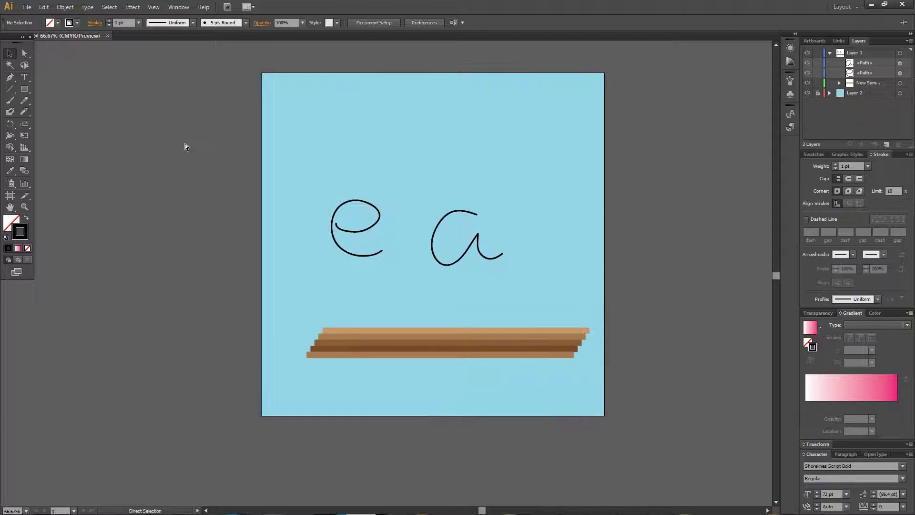
click(10, 100)
scroll(411, 198, up, 2)
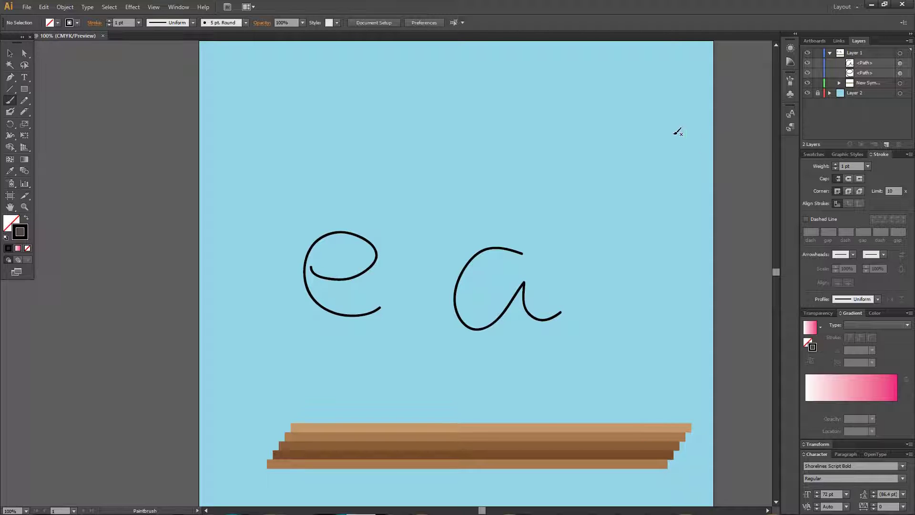
mouse_move(675, 134)
mouse_down()
mouse_move(660, 262)
mouse_move(637, 357)
mouse_up()
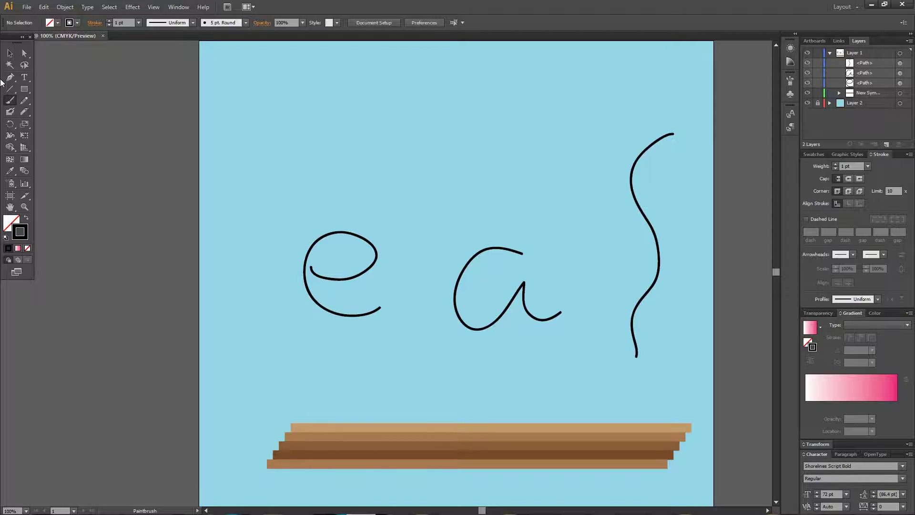
click(10, 53)
scroll(118, 177, down, 4)
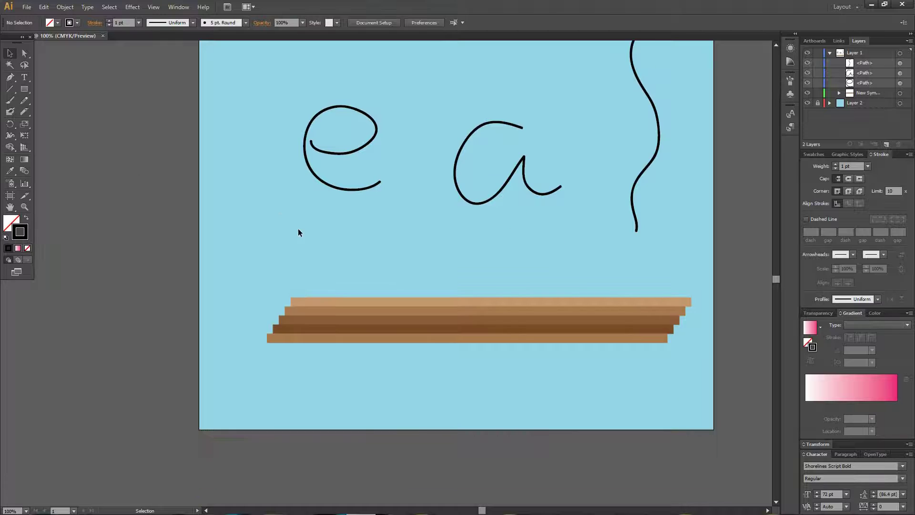
drag(334, 273, 361, 347)
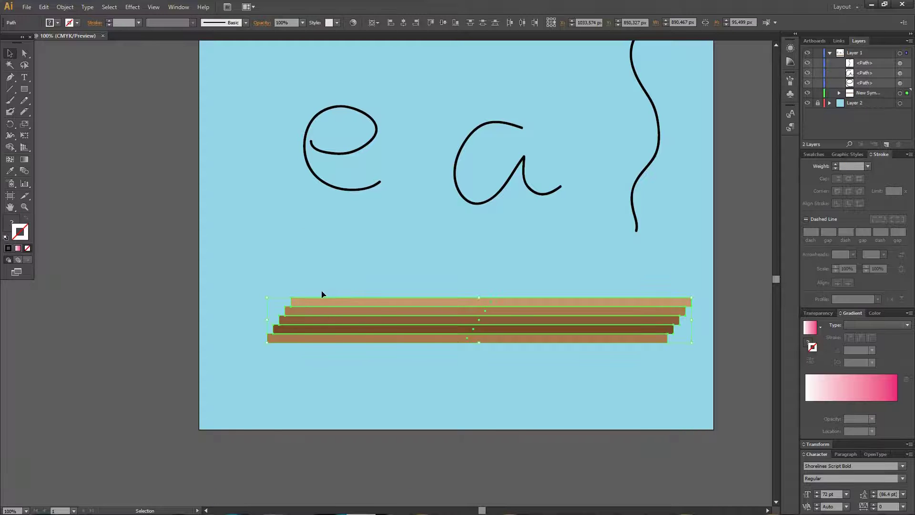
click(322, 294)
scroll(321, 292, down, 2)
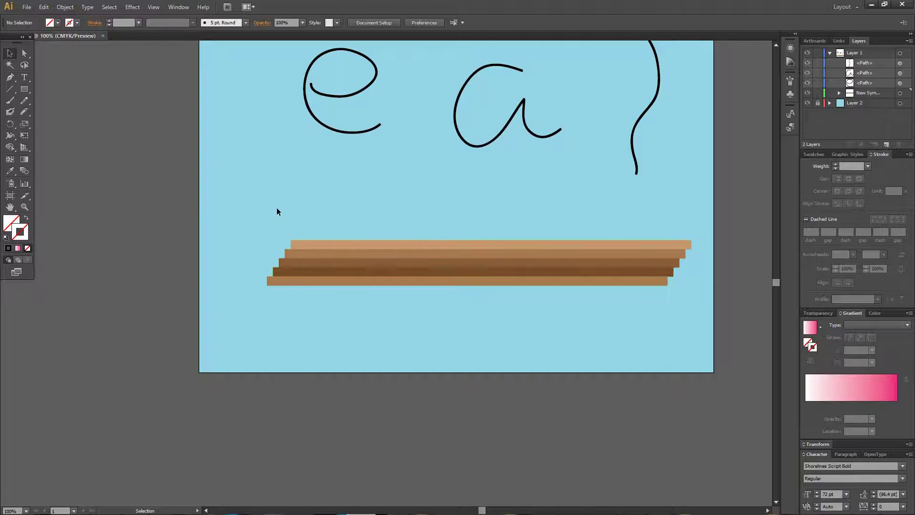
scroll(286, 214, up, 5)
scroll(299, 216, down, 3)
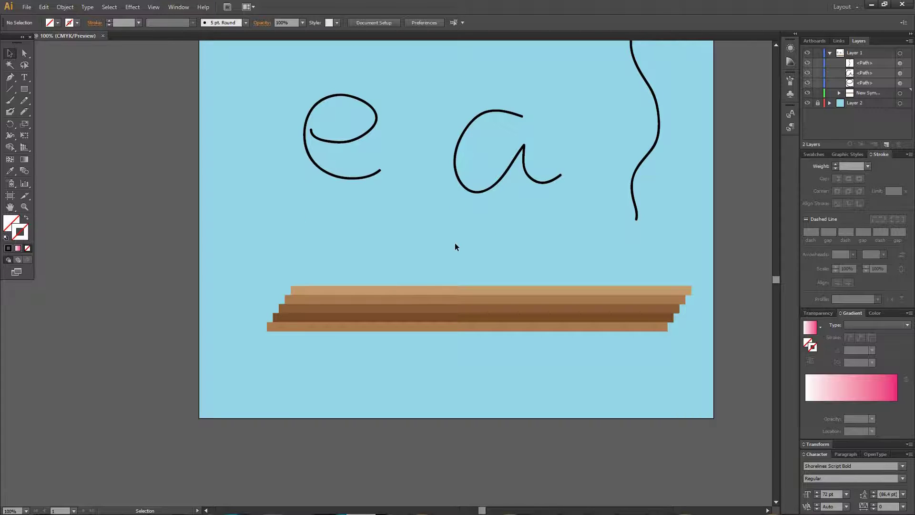
scroll(456, 246, up, 2)
right_click(508, 335)
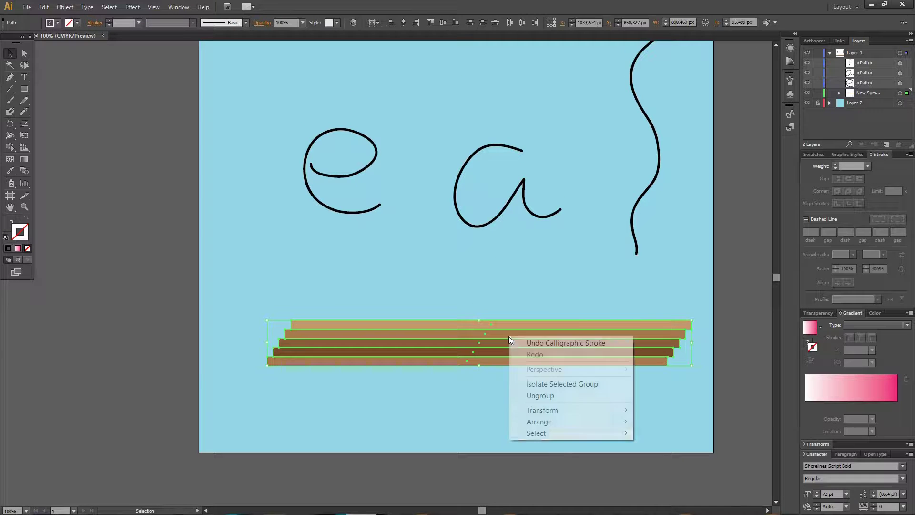
click(522, 310)
scroll(581, 202, up, 3)
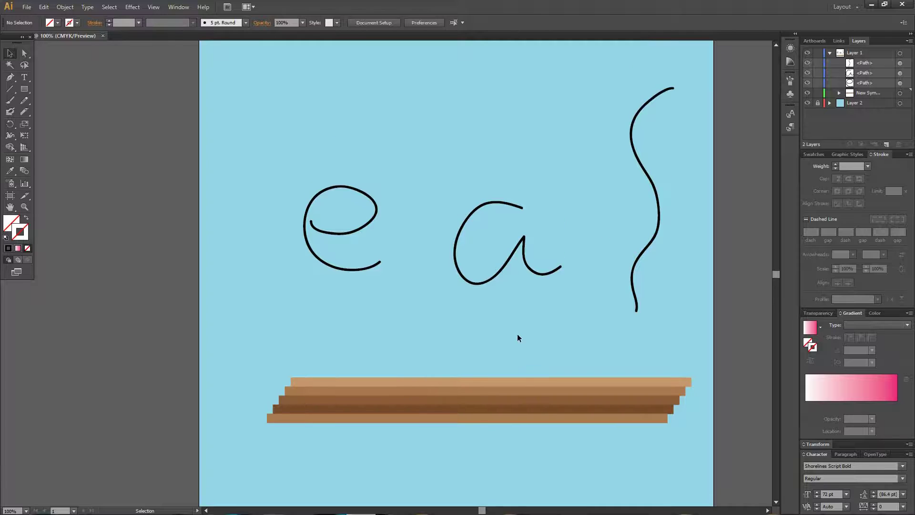
right_click(535, 397)
click(548, 352)
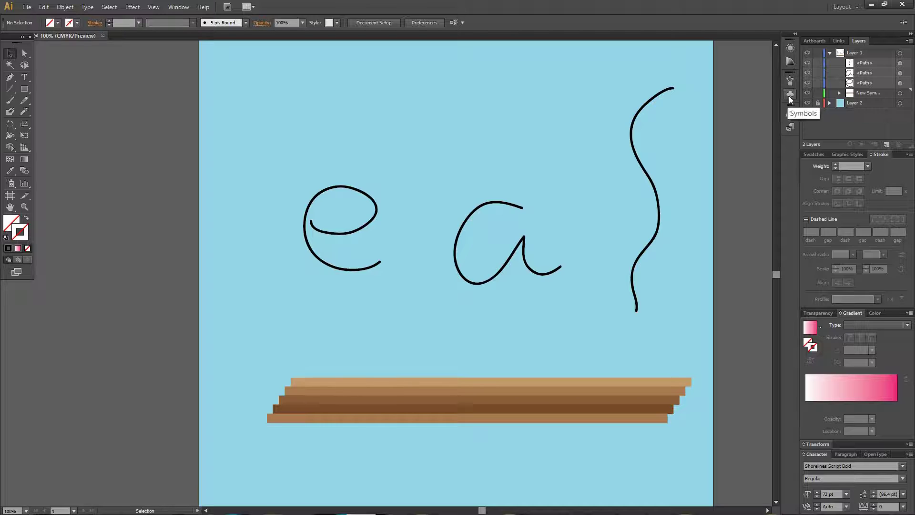
Show the document's collection of symbols
click(790, 95)
click(603, 383)
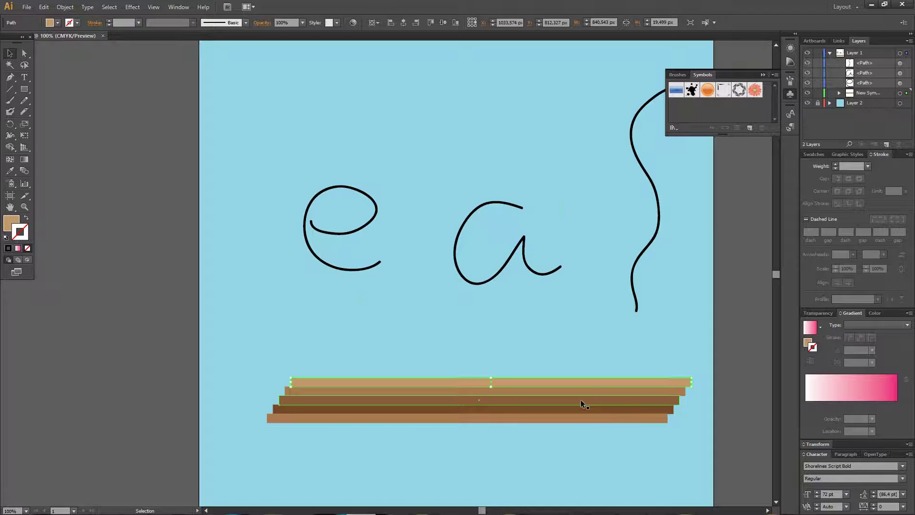
drag(581, 400, 569, 381)
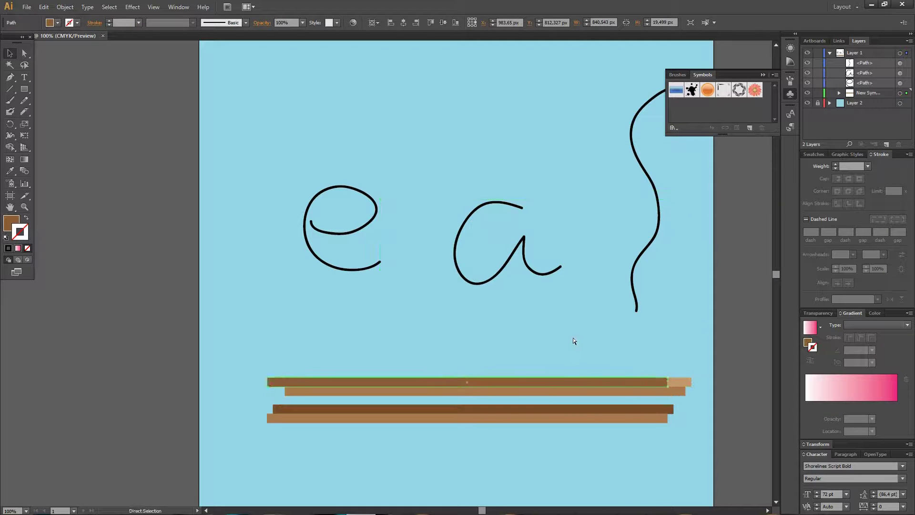
key(ctrl+z)
Select all five brown strips below the letters and regroup them into a single group
drag(532, 337, 551, 444)
right_click(539, 400)
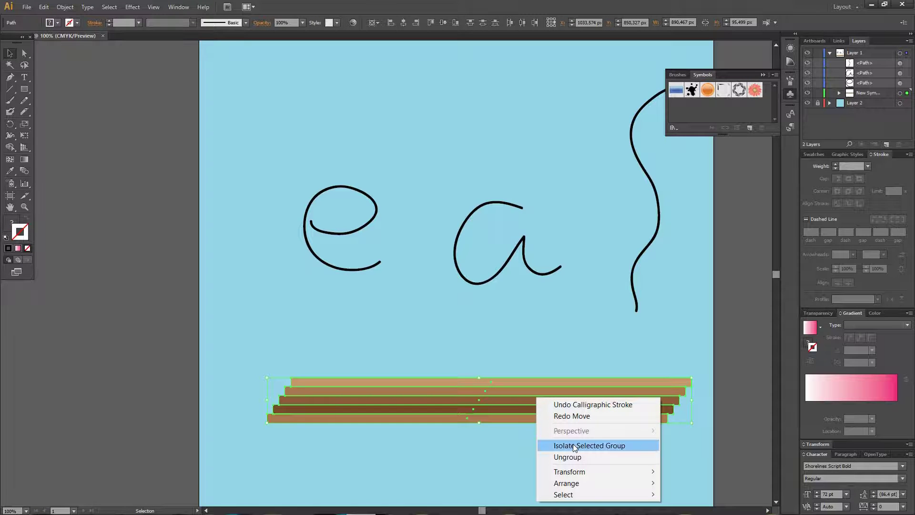
click(568, 455)
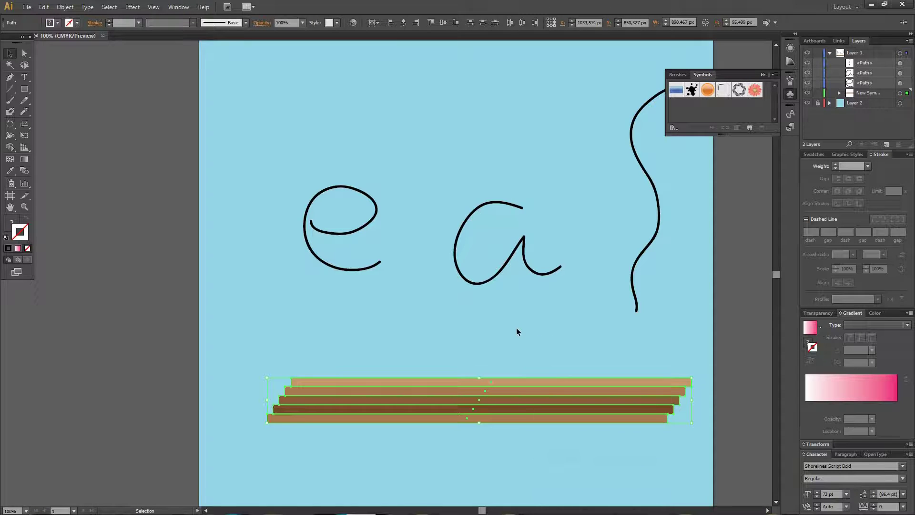
key(ctrl+g)
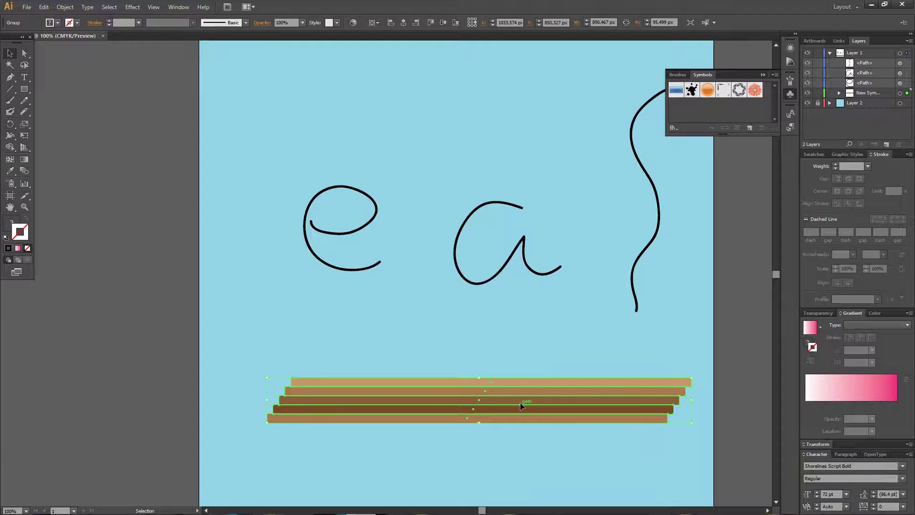
Store the grouped brown strips as a Movie Clip symbol named New Symbol, then collapse the symbol collection
drag(531, 387, 731, 117)
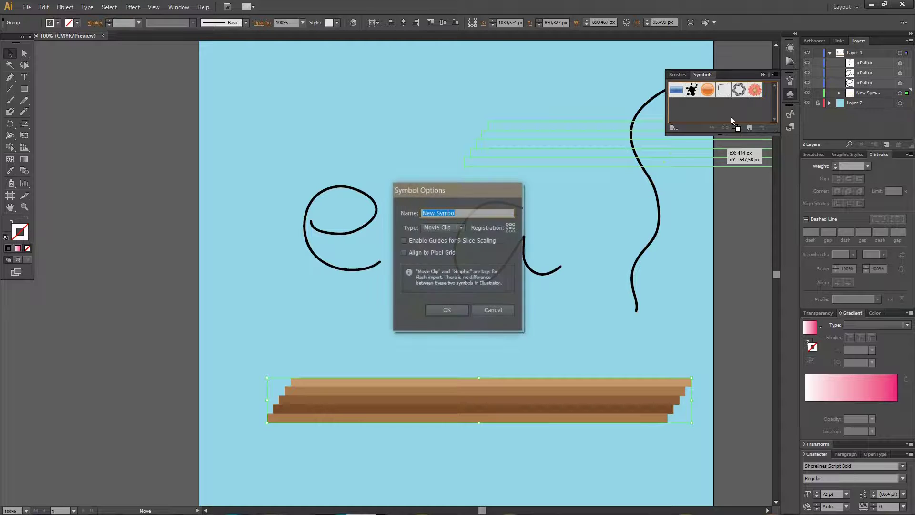
click(446, 310)
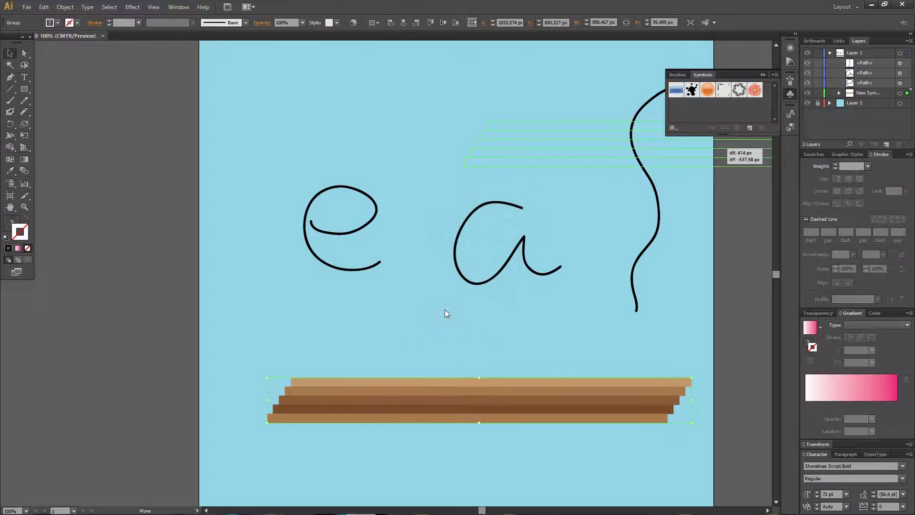
click(764, 74)
key(ctrl+minus)
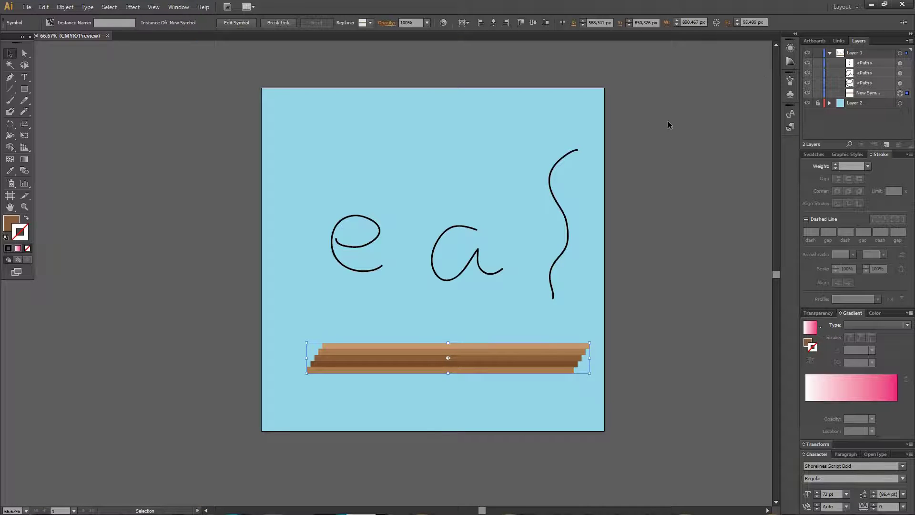
Apply a 3D Extrude & Bevel effect to the "e" path with an extrude depth of 100 pt
click(375, 237)
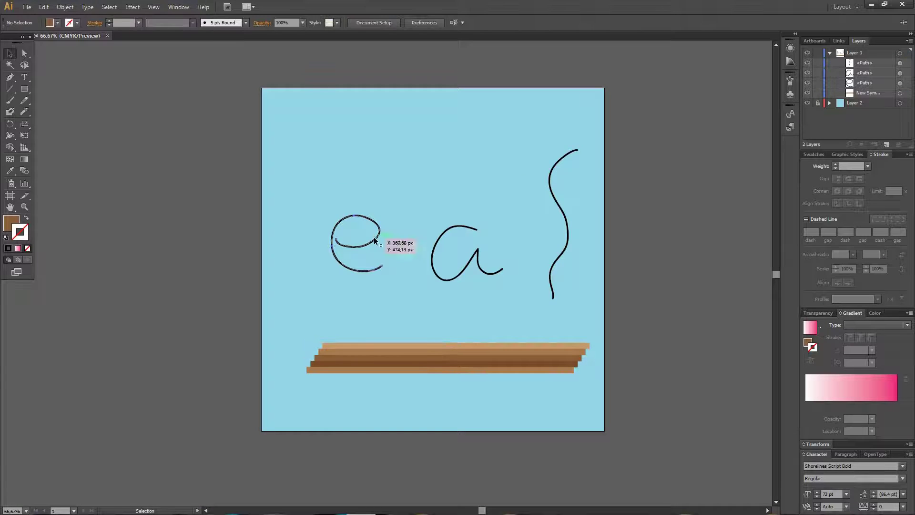
click(377, 241)
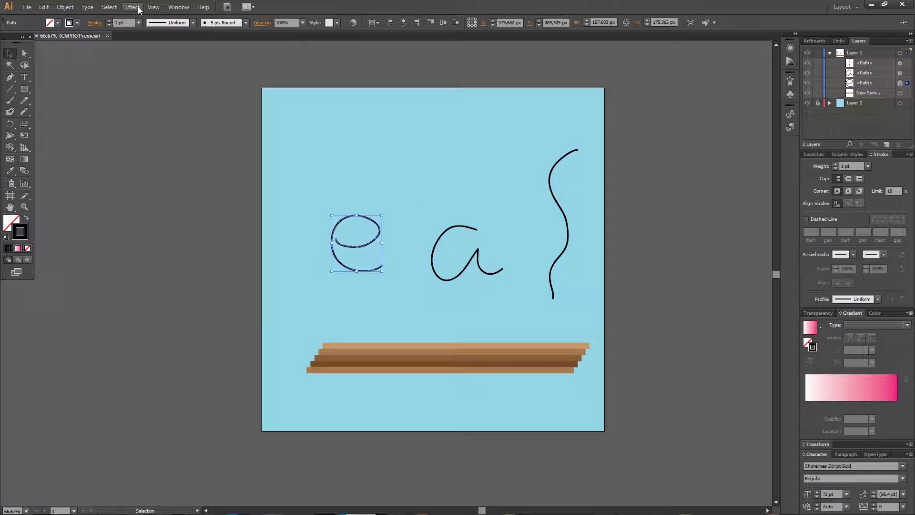
click(132, 8)
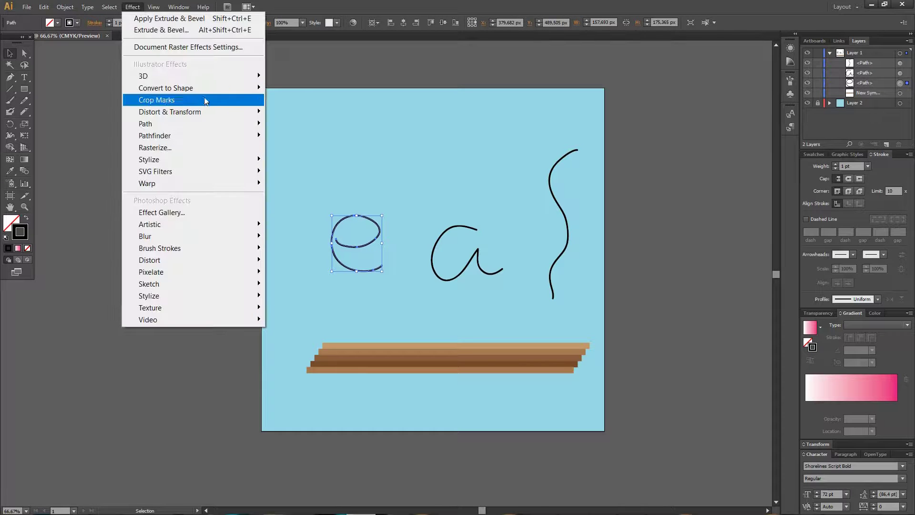
mouse_move(208, 112)
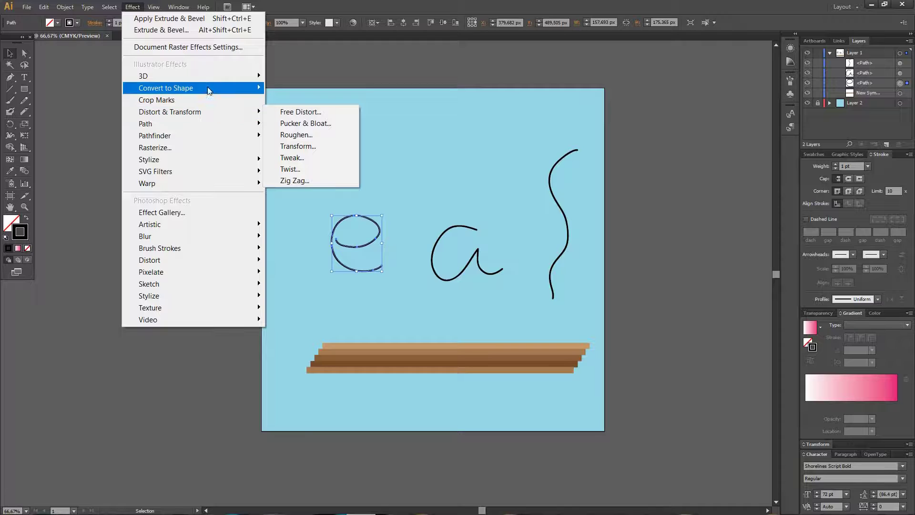
mouse_move(215, 76)
click(301, 76)
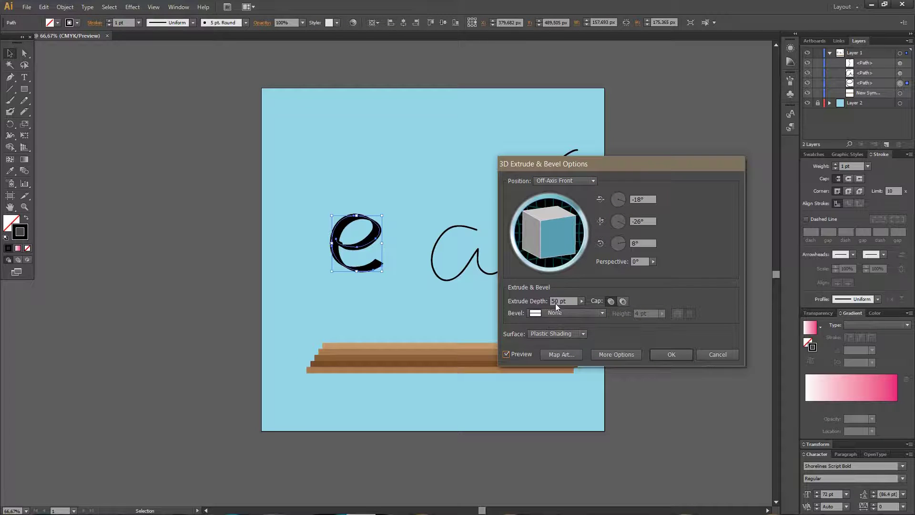
double_click(556, 302)
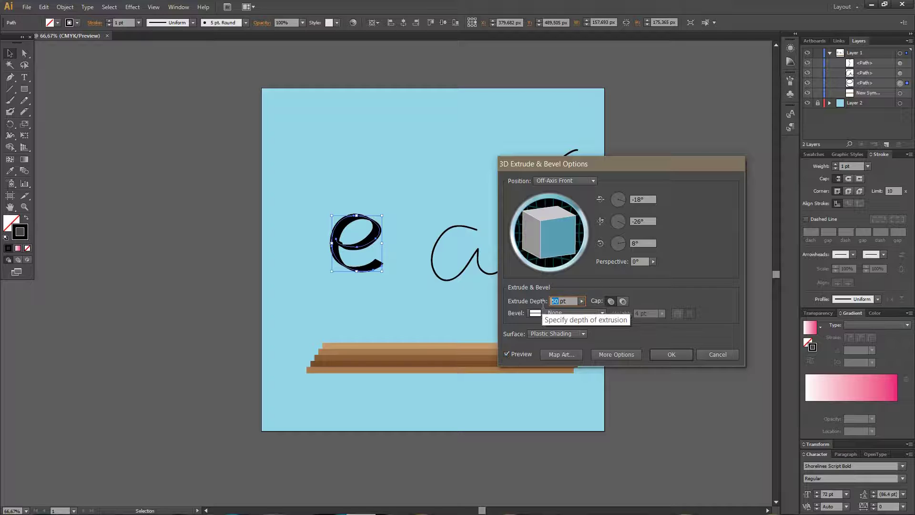
text(100)
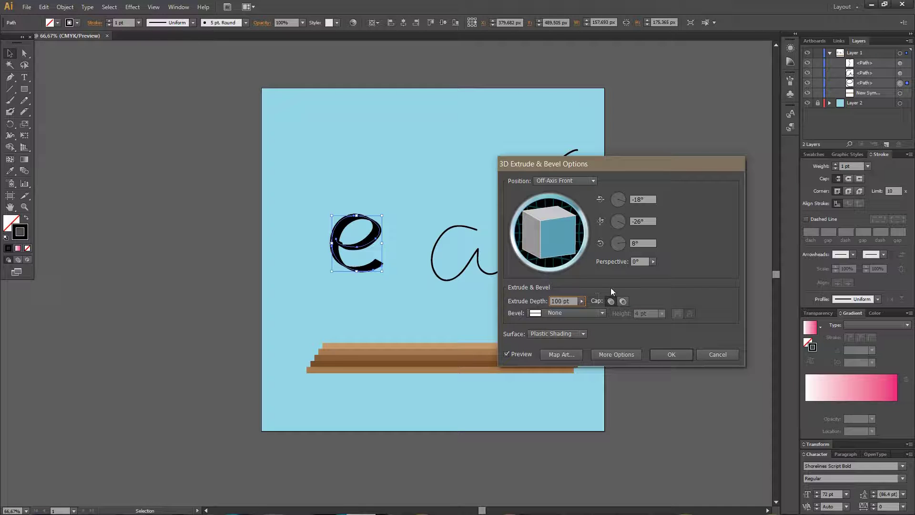
Map New Symbol onto surface 3 of 3 of the extruded "e" and stretch it to cover the whole surface
click(559, 355)
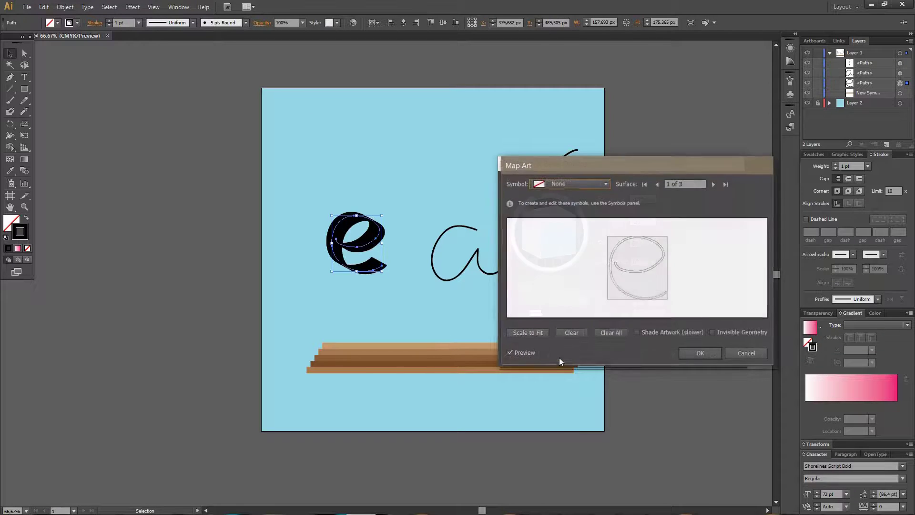
click(713, 184)
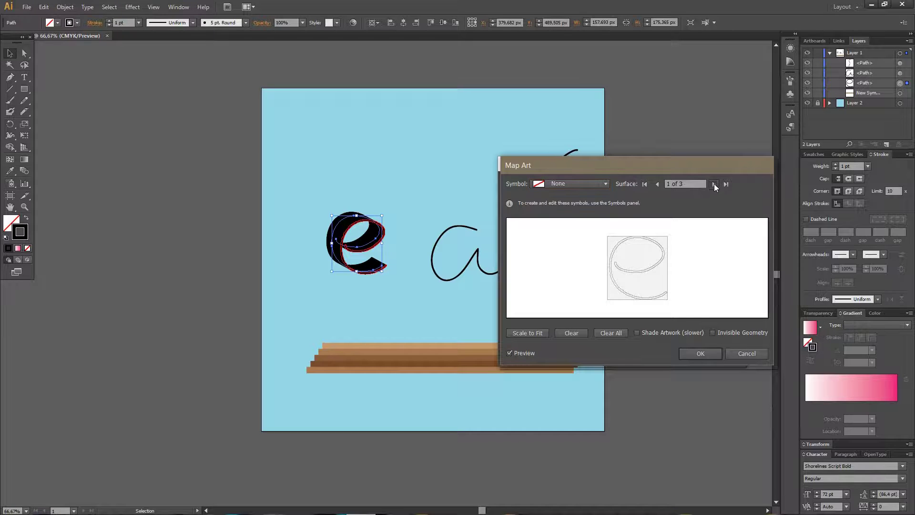
click(714, 184)
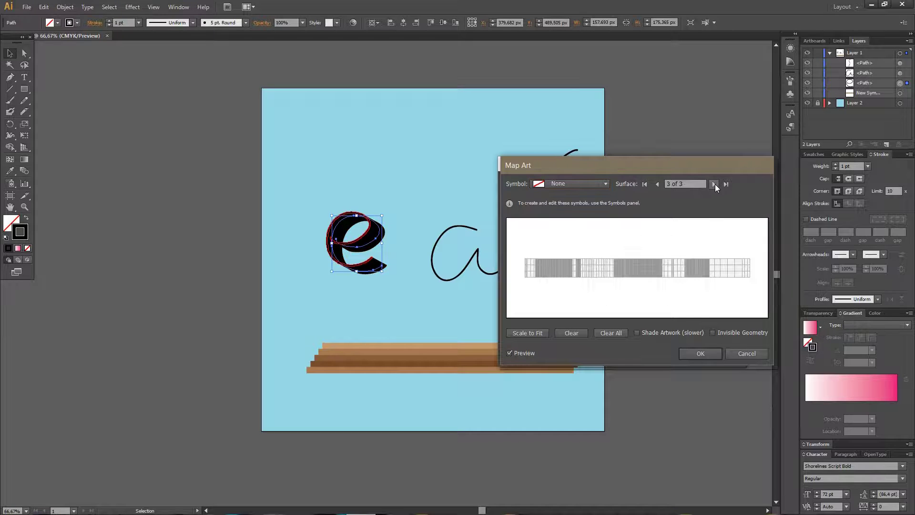
click(558, 185)
click(563, 262)
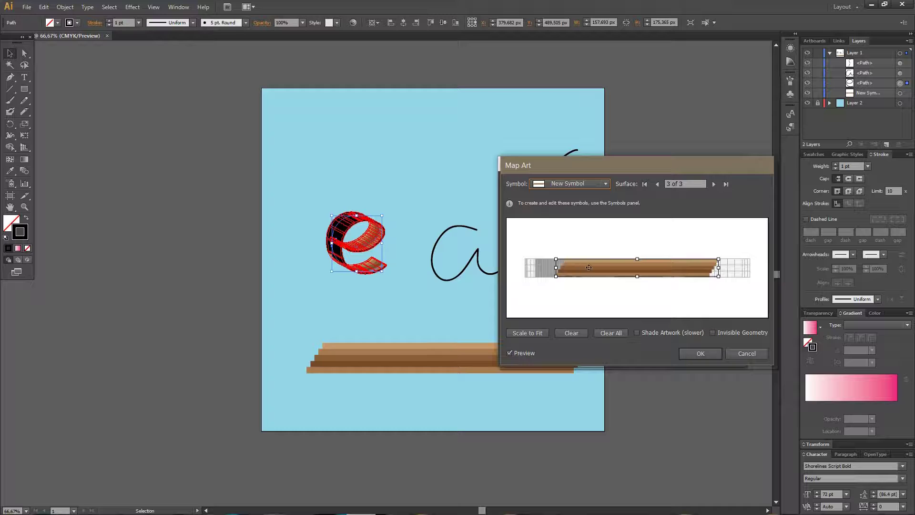
drag(563, 262, 521, 259)
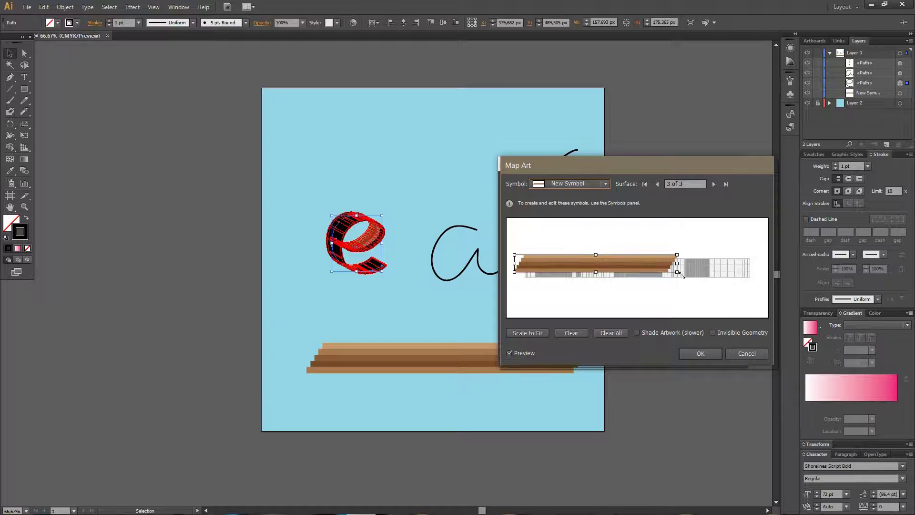
drag(682, 275, 765, 287)
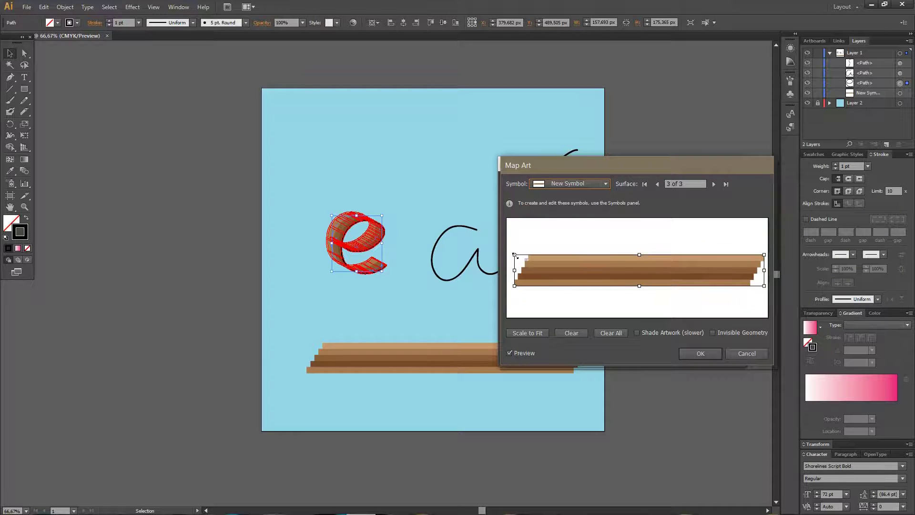
drag(515, 255, 507, 253)
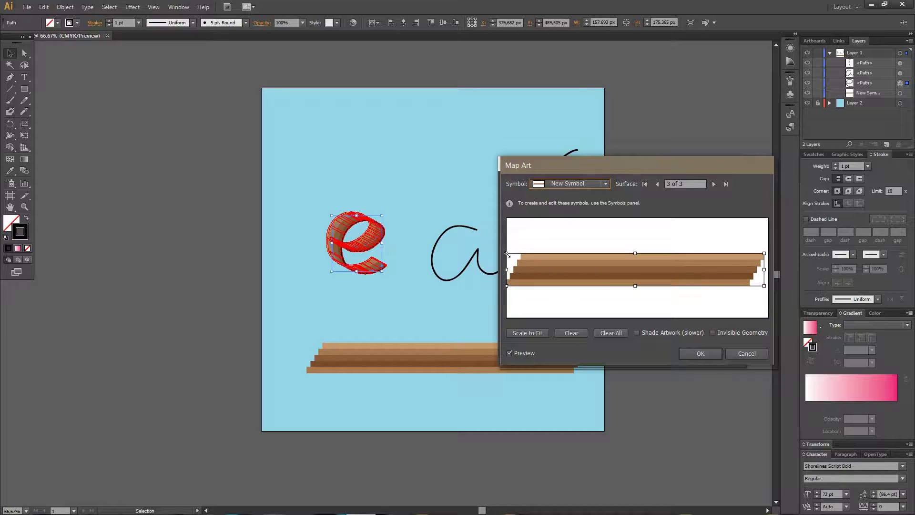
Turn on Invisible Geometry for the "e" artwork mapping, apply the 3D effect and deselect the letter
click(731, 333)
click(707, 355)
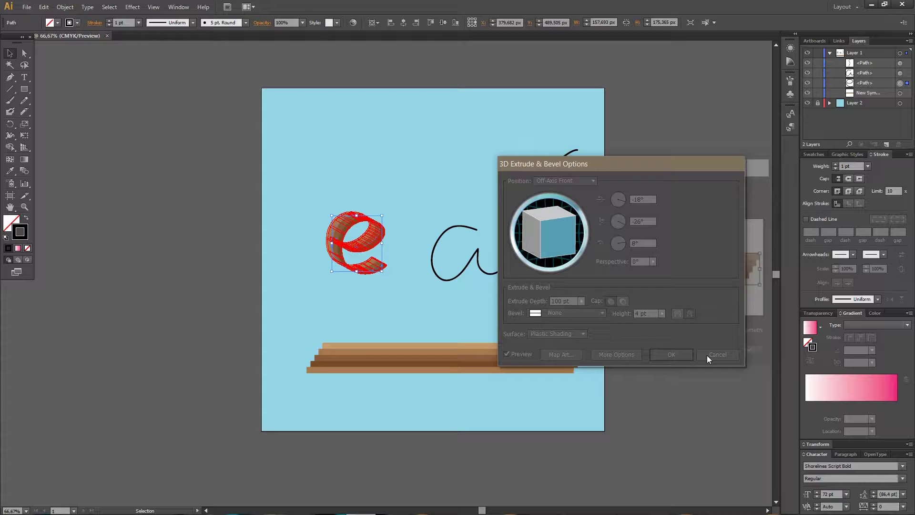
click(672, 355)
click(664, 232)
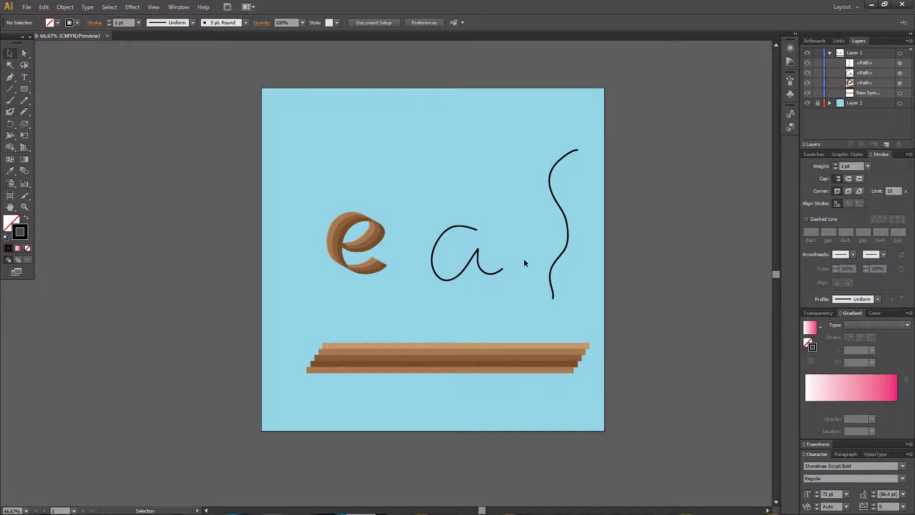
Start a 3D Extrude & Bevel effect on the "a" path with an extrude depth of 100 pt
click(475, 267)
click(65, 8)
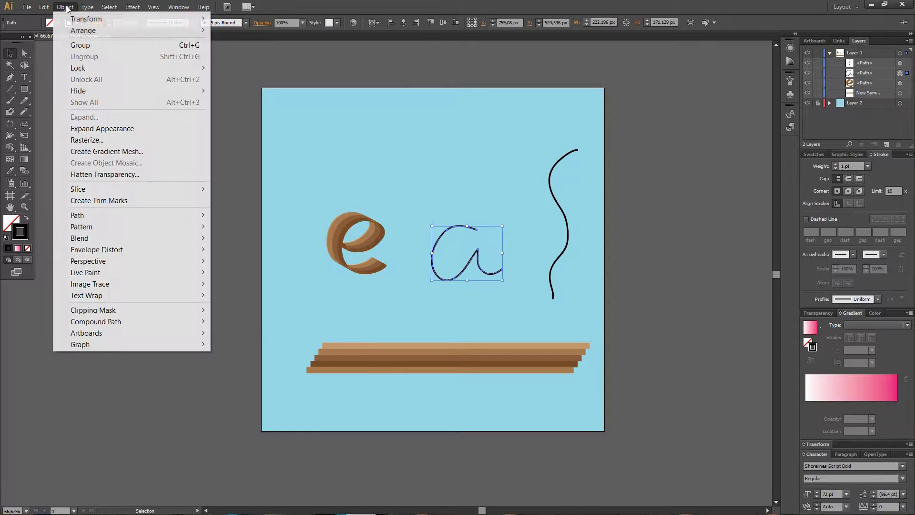
click(65, 7)
click(133, 7)
mouse_move(170, 81)
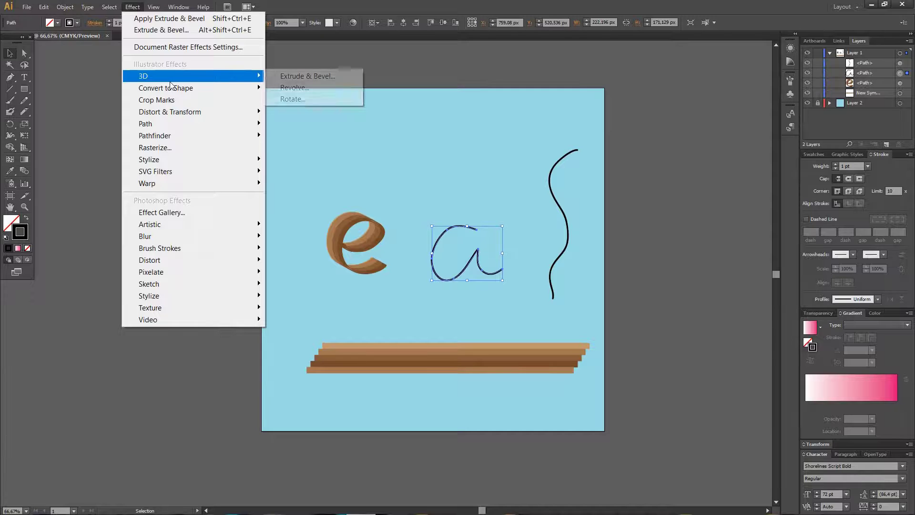
click(290, 78)
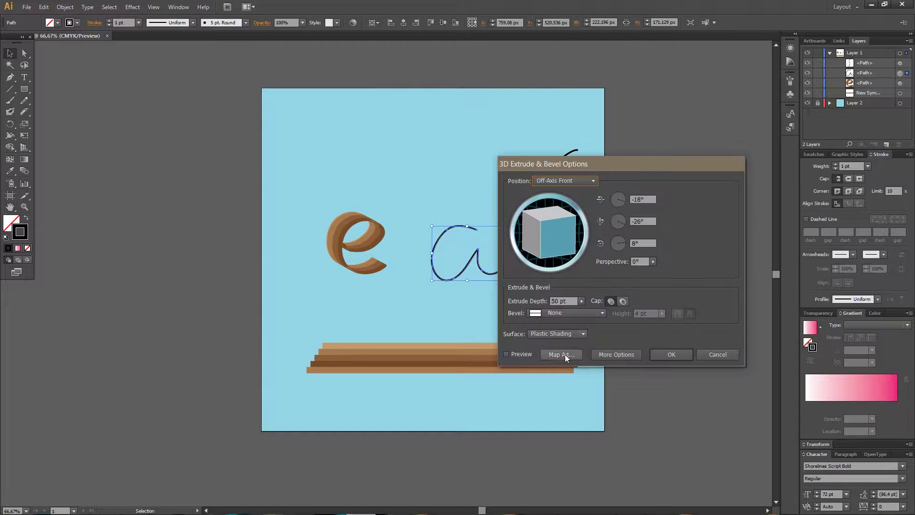
double_click(555, 300)
text(10)
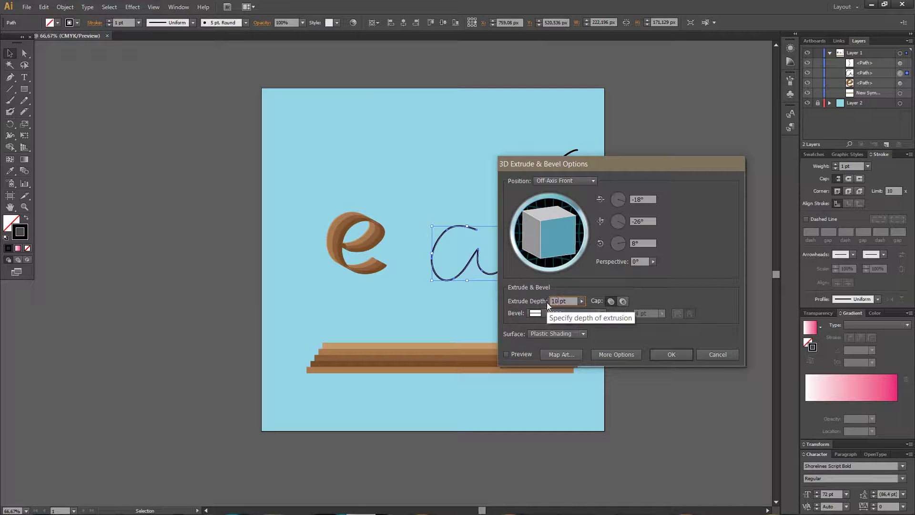
text(0)
Cover surface 3 of 4 of the "a" with New Symbol, stretched to fit, and turn on Invisible Geometry
click(565, 357)
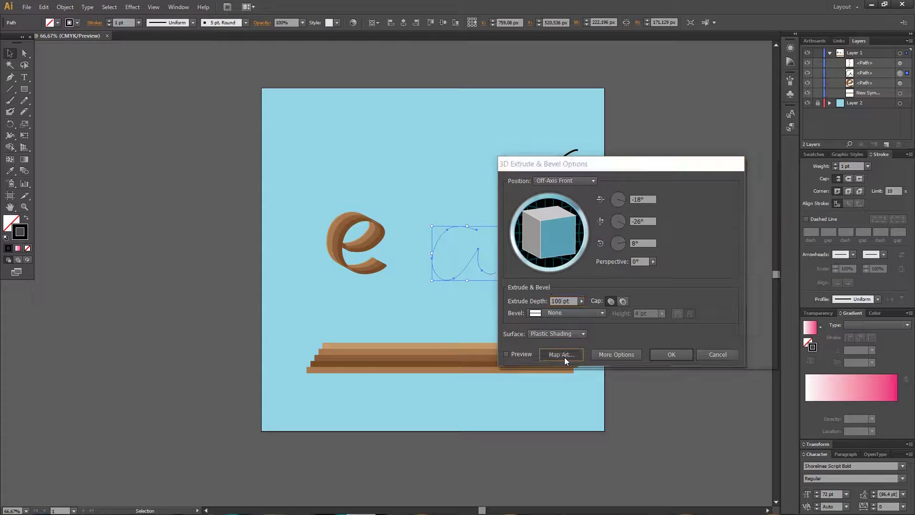
click(726, 185)
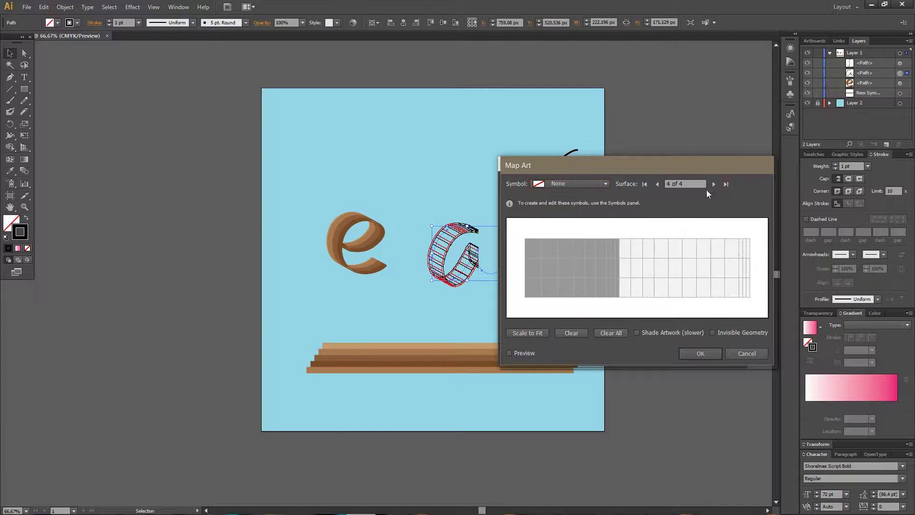
click(656, 184)
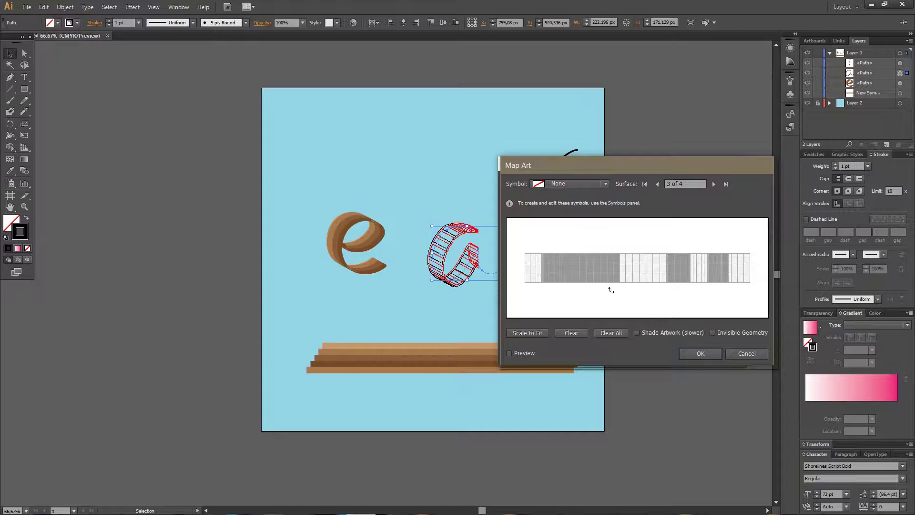
click(569, 184)
click(567, 264)
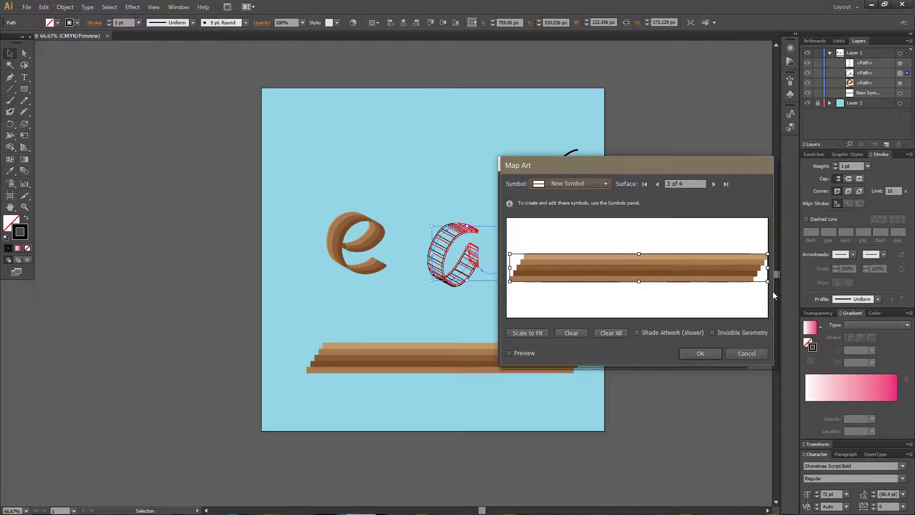
mouse_move(764, 282)
mouse_down()
mouse_move(694, 285)
mouse_move(764, 295)
mouse_up()
click(729, 333)
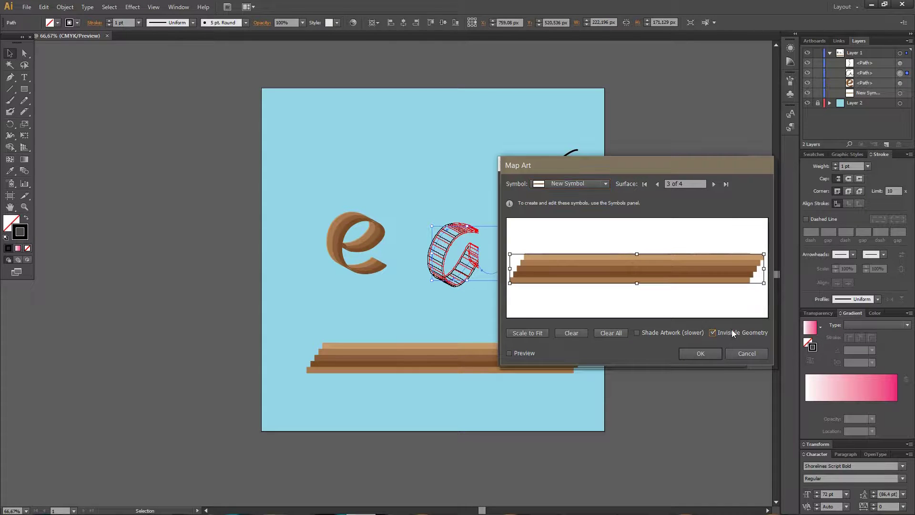
Cover surface 4 of 4 of the "a" with New Symbol, with preview enabled, and apply the 3D effect
click(715, 184)
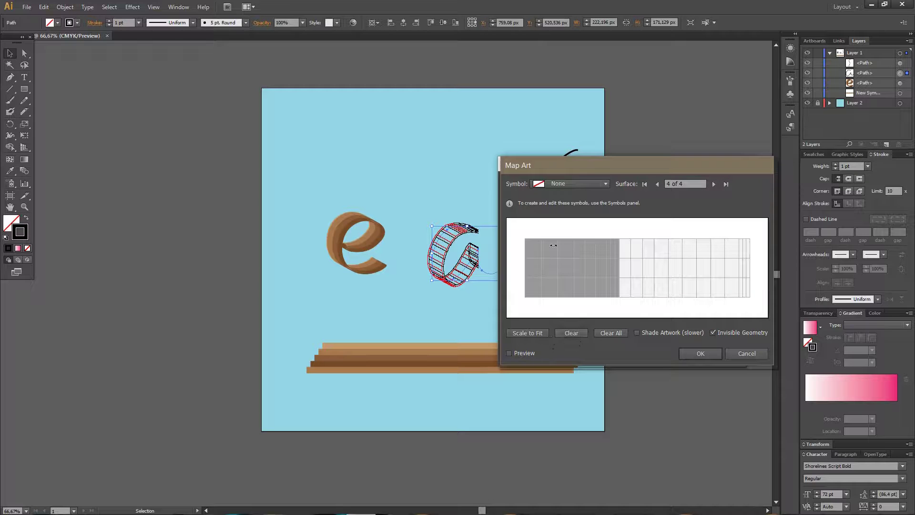
click(509, 352)
click(567, 183)
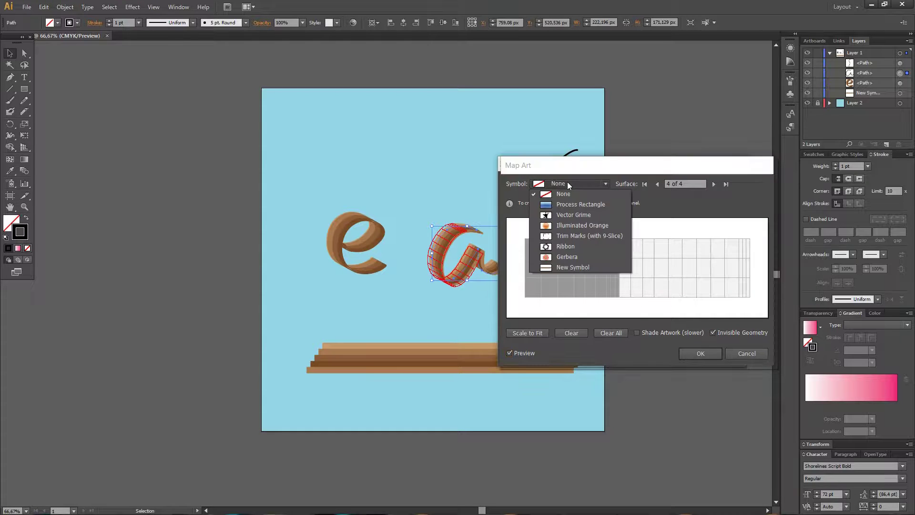
click(573, 267)
drag(653, 276, 657, 235)
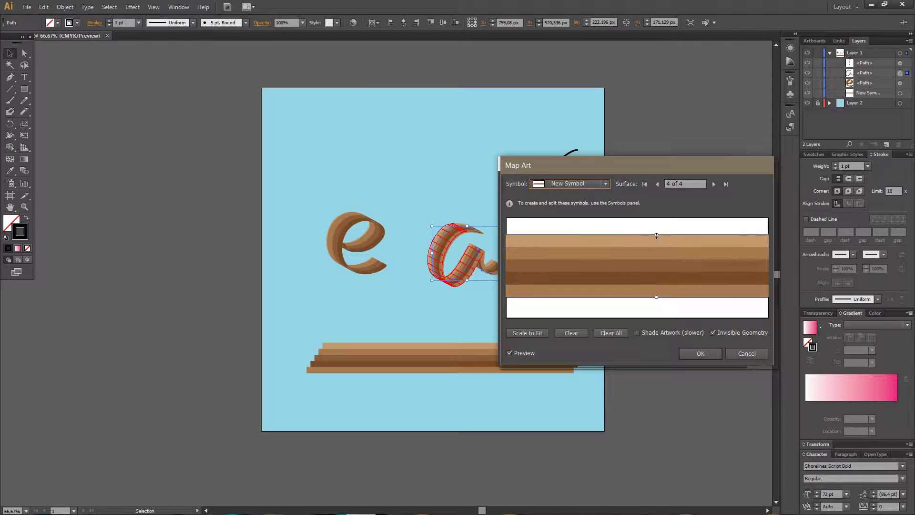
click(708, 352)
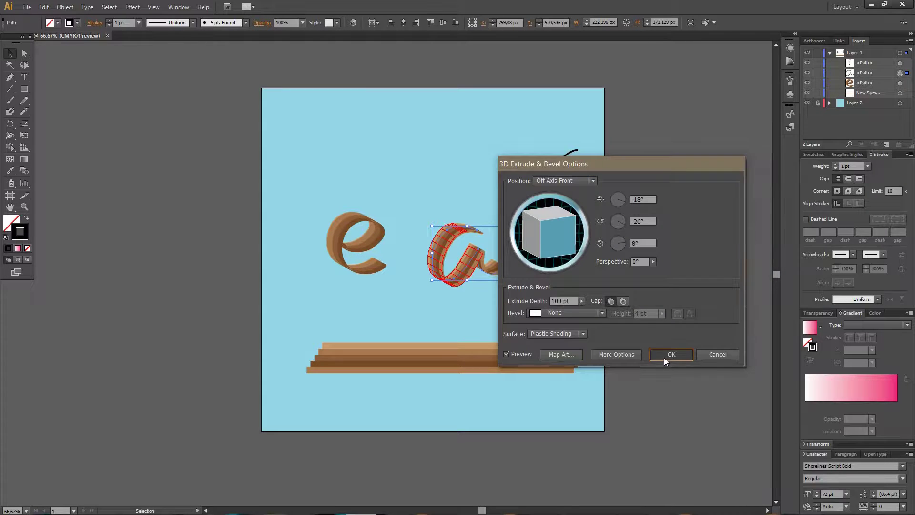
click(665, 357)
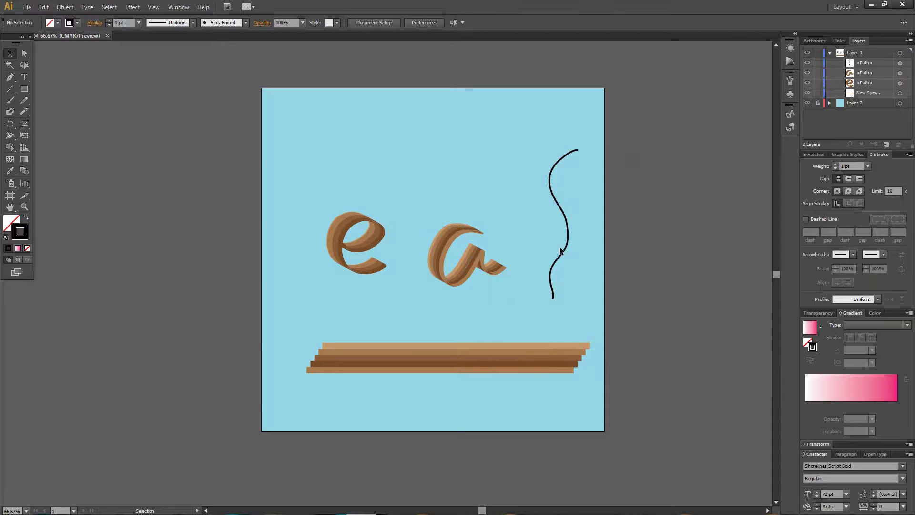
Start a 3D Extrude & Bevel effect on the wavy vertical path with an extrude depth of 100 pt
click(561, 251)
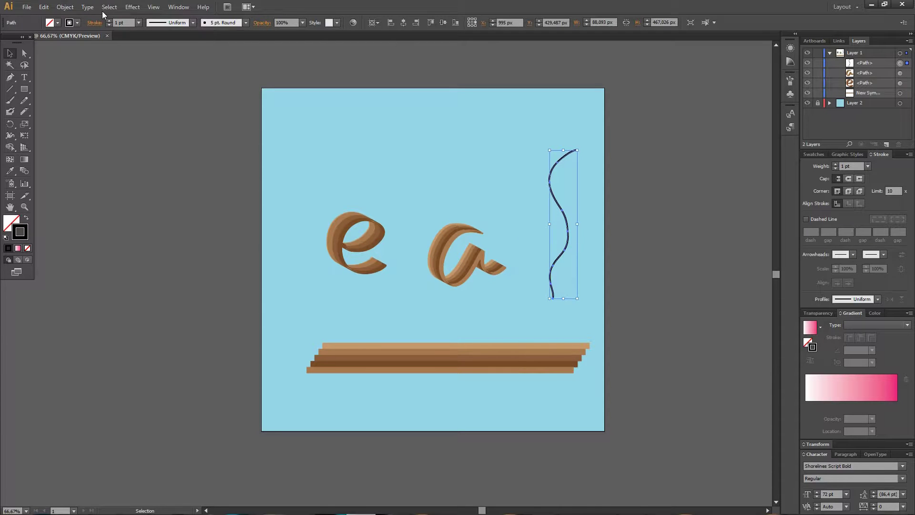
click(132, 7)
mouse_move(161, 79)
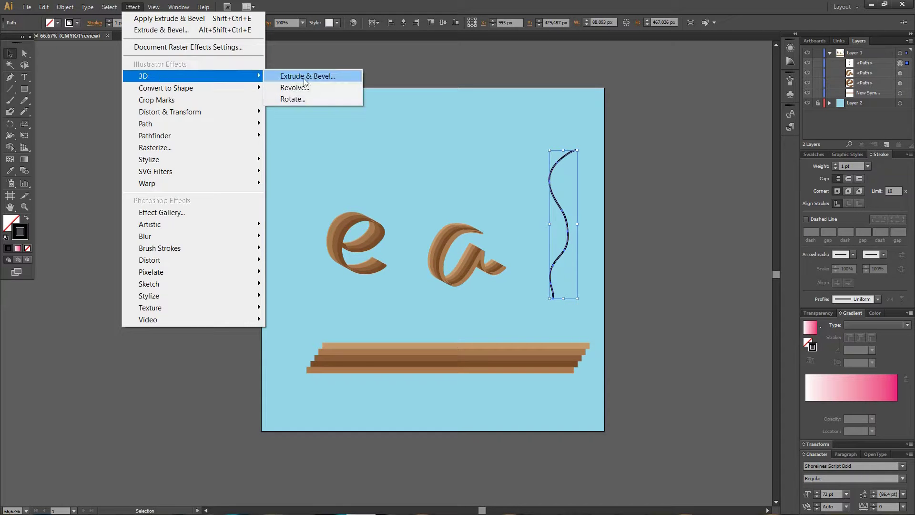
click(307, 77)
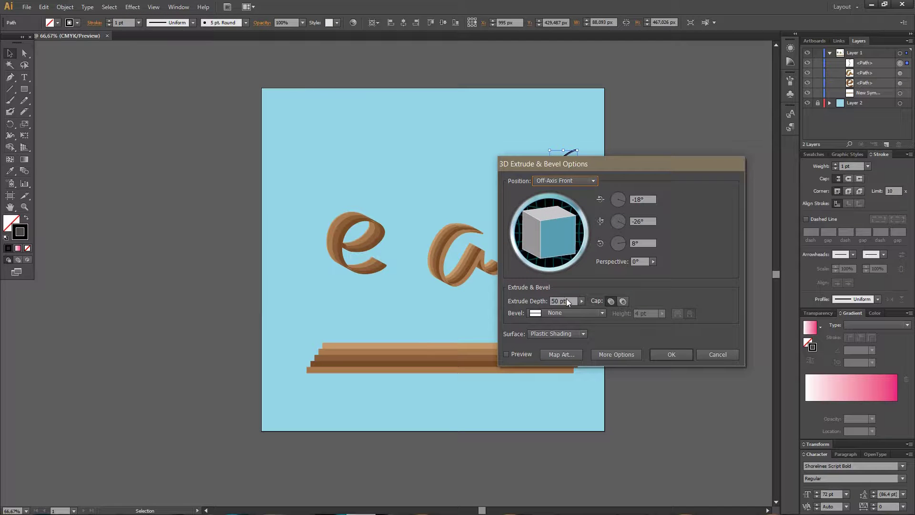
double_click(555, 301)
text(100pt)
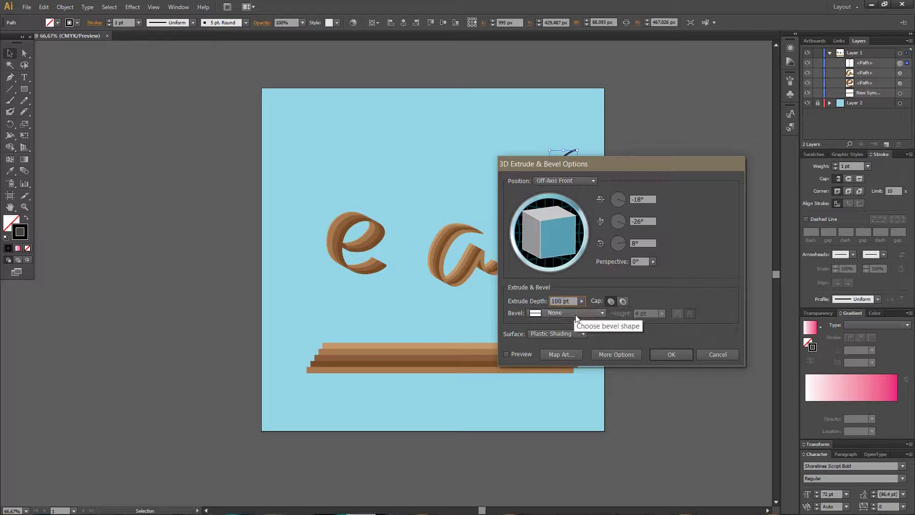
Map New Symbol over the full surface 3 of 3 of the wavy path and apply the 3D effect
click(570, 354)
click(715, 184)
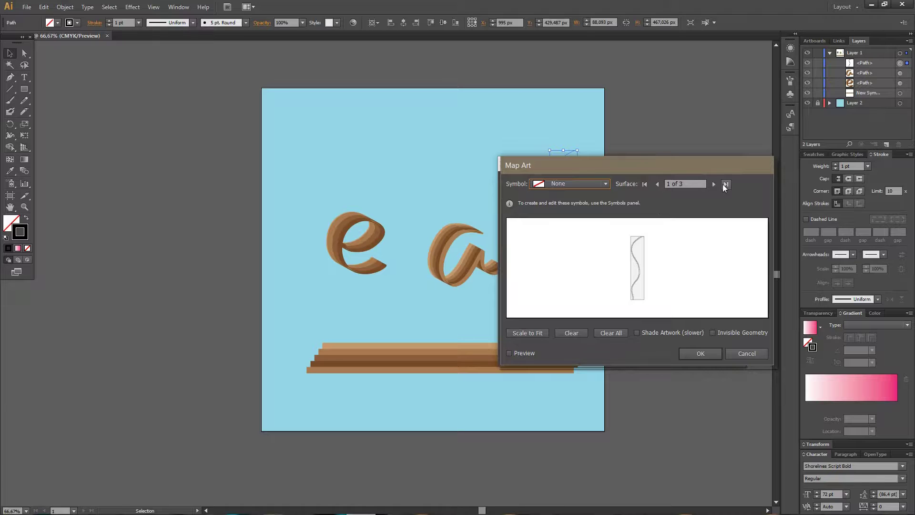
click(715, 185)
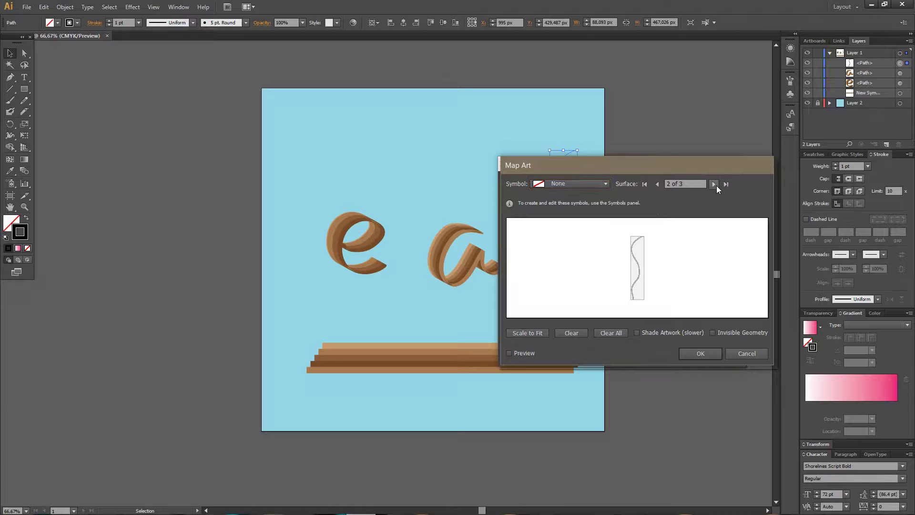
click(589, 184)
click(576, 267)
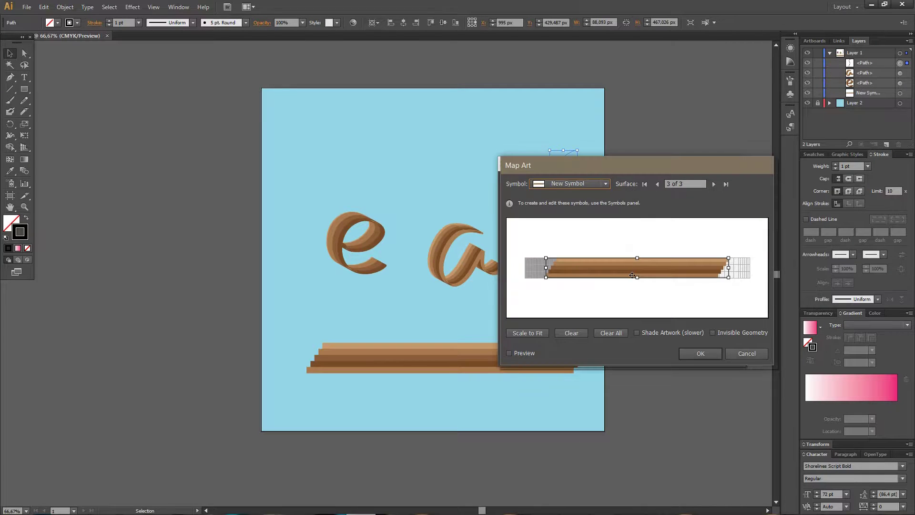
drag(634, 276, 764, 283)
drag(639, 256, 639, 283)
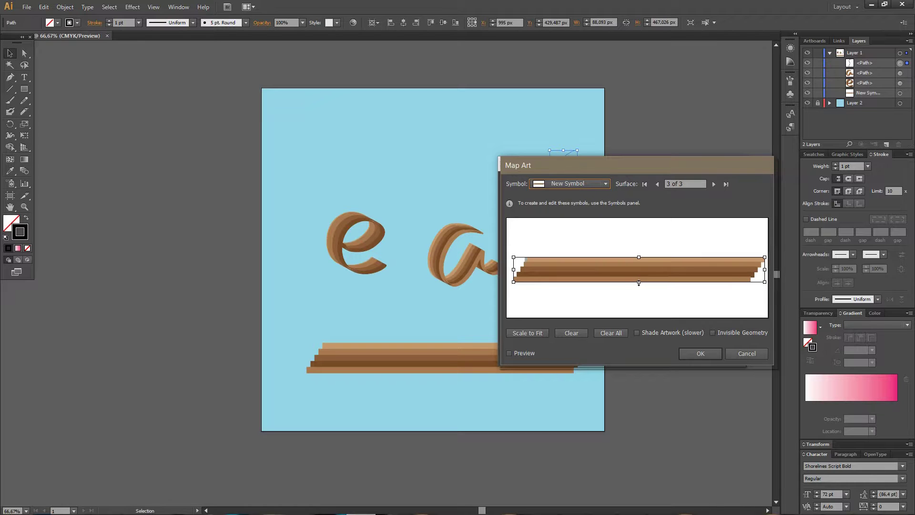
click(708, 354)
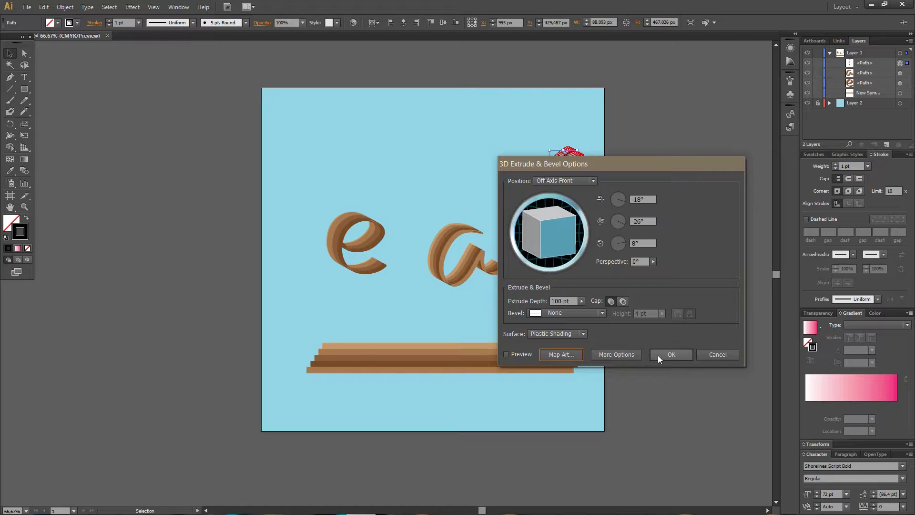
click(659, 356)
click(687, 212)
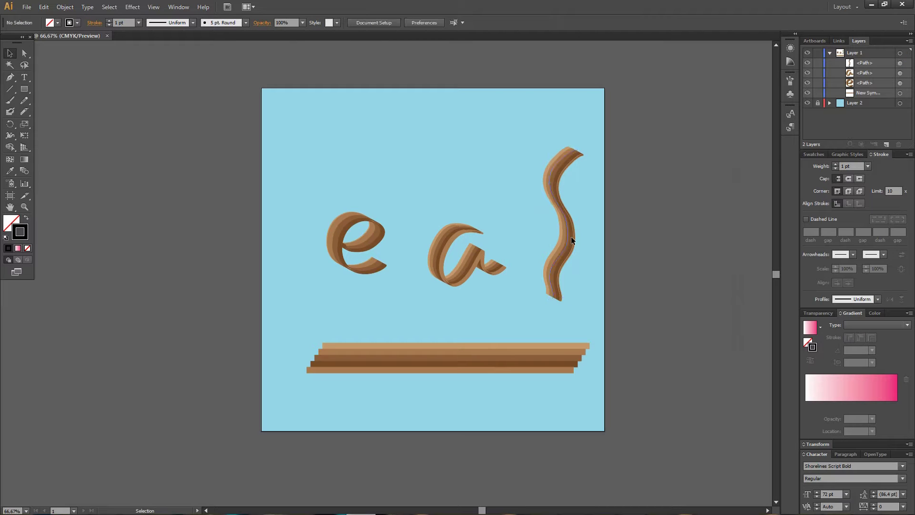
Rearrange the 3D shapes with the "a" above the "e" and the wavy stroke close beside them on the right
drag(543, 253, 459, 196)
drag(380, 272, 389, 288)
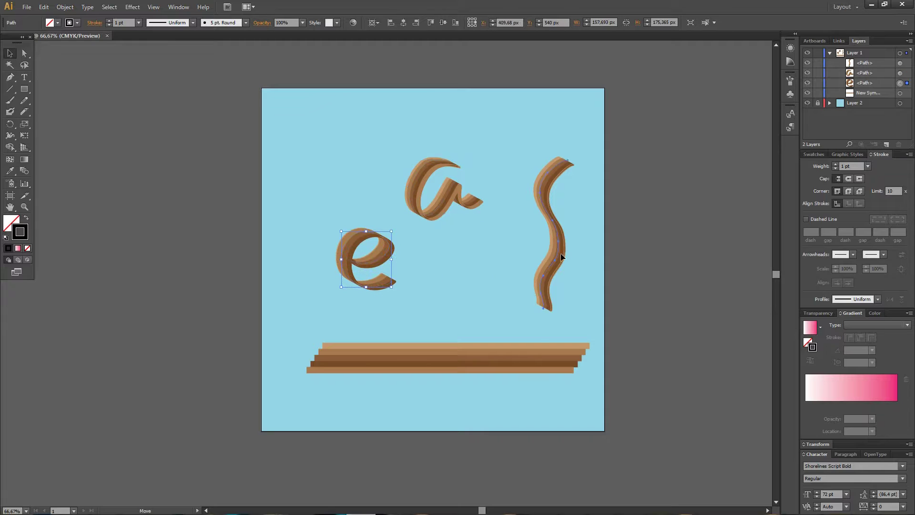
drag(543, 260, 524, 265)
drag(441, 202, 416, 200)
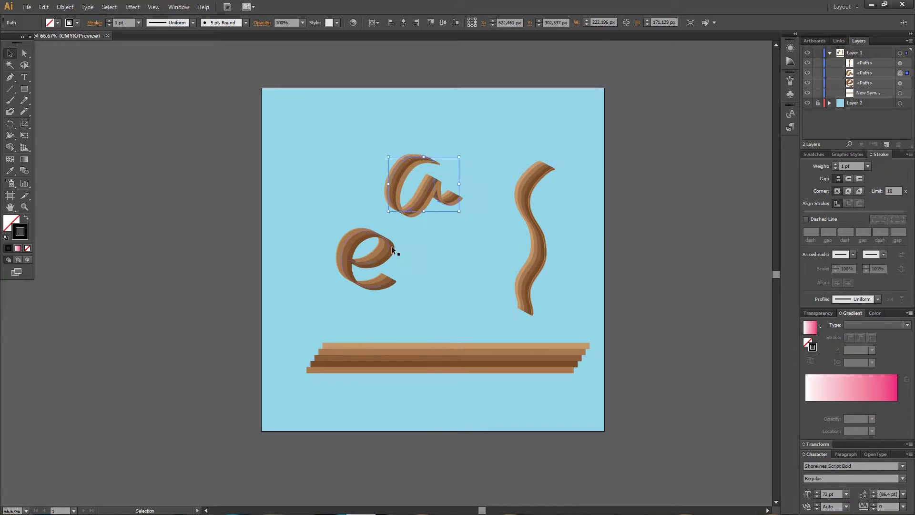
drag(391, 246, 441, 258)
drag(536, 243, 500, 243)
click(525, 224)
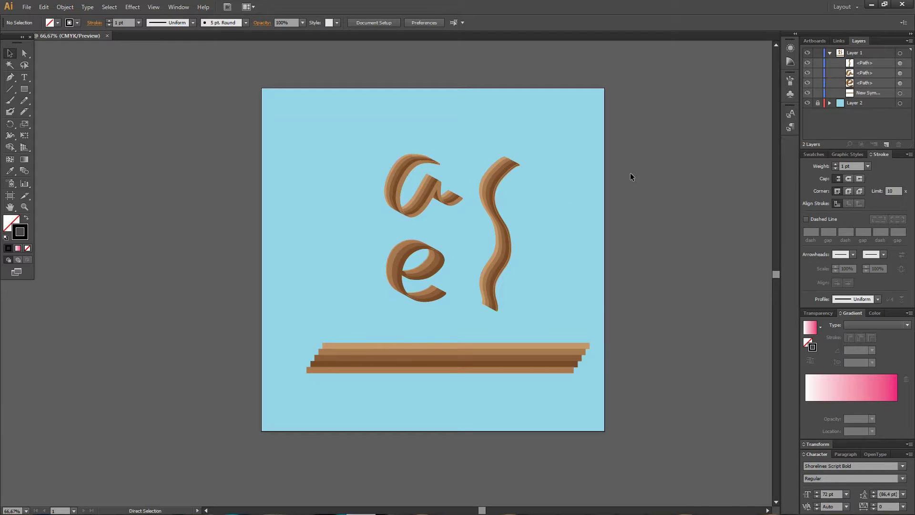
key(ctrl+1)
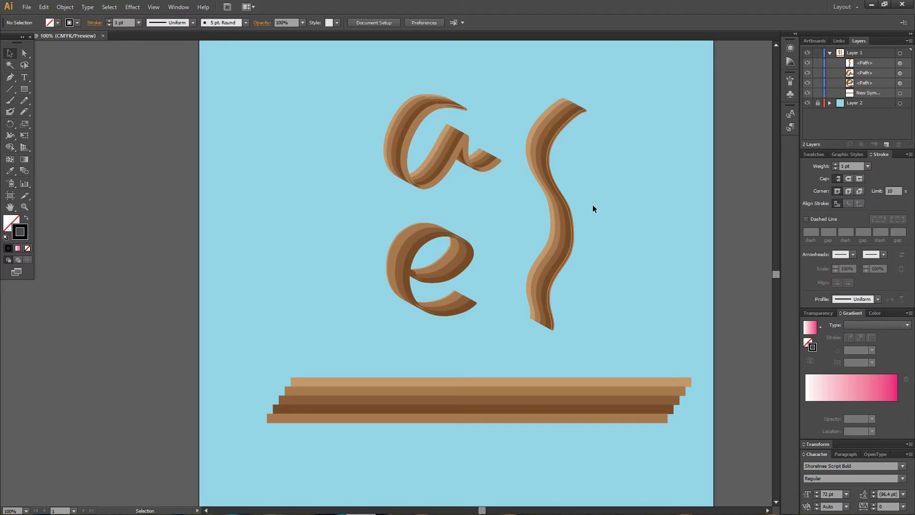
click(569, 221)
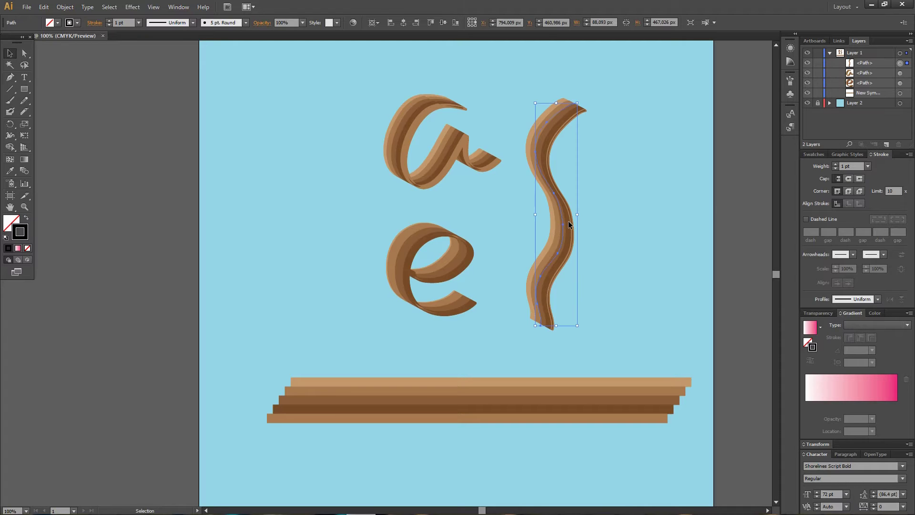
click(667, 223)
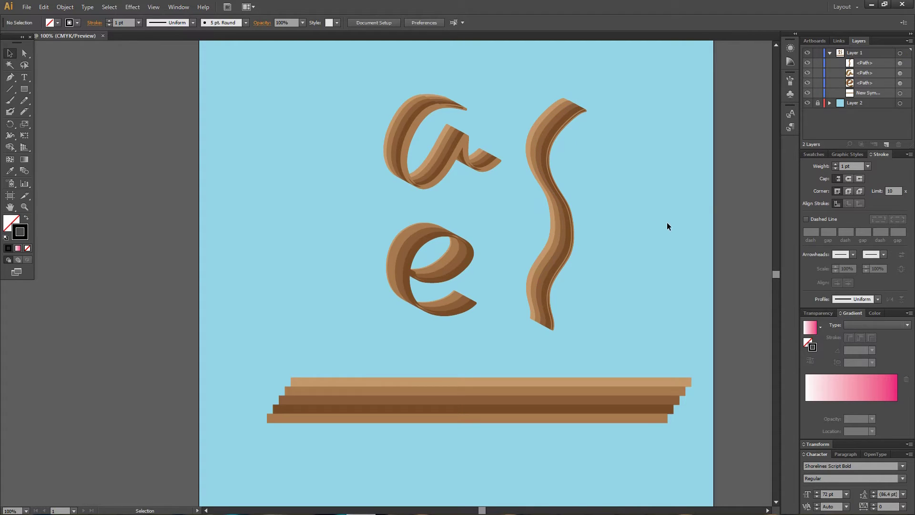